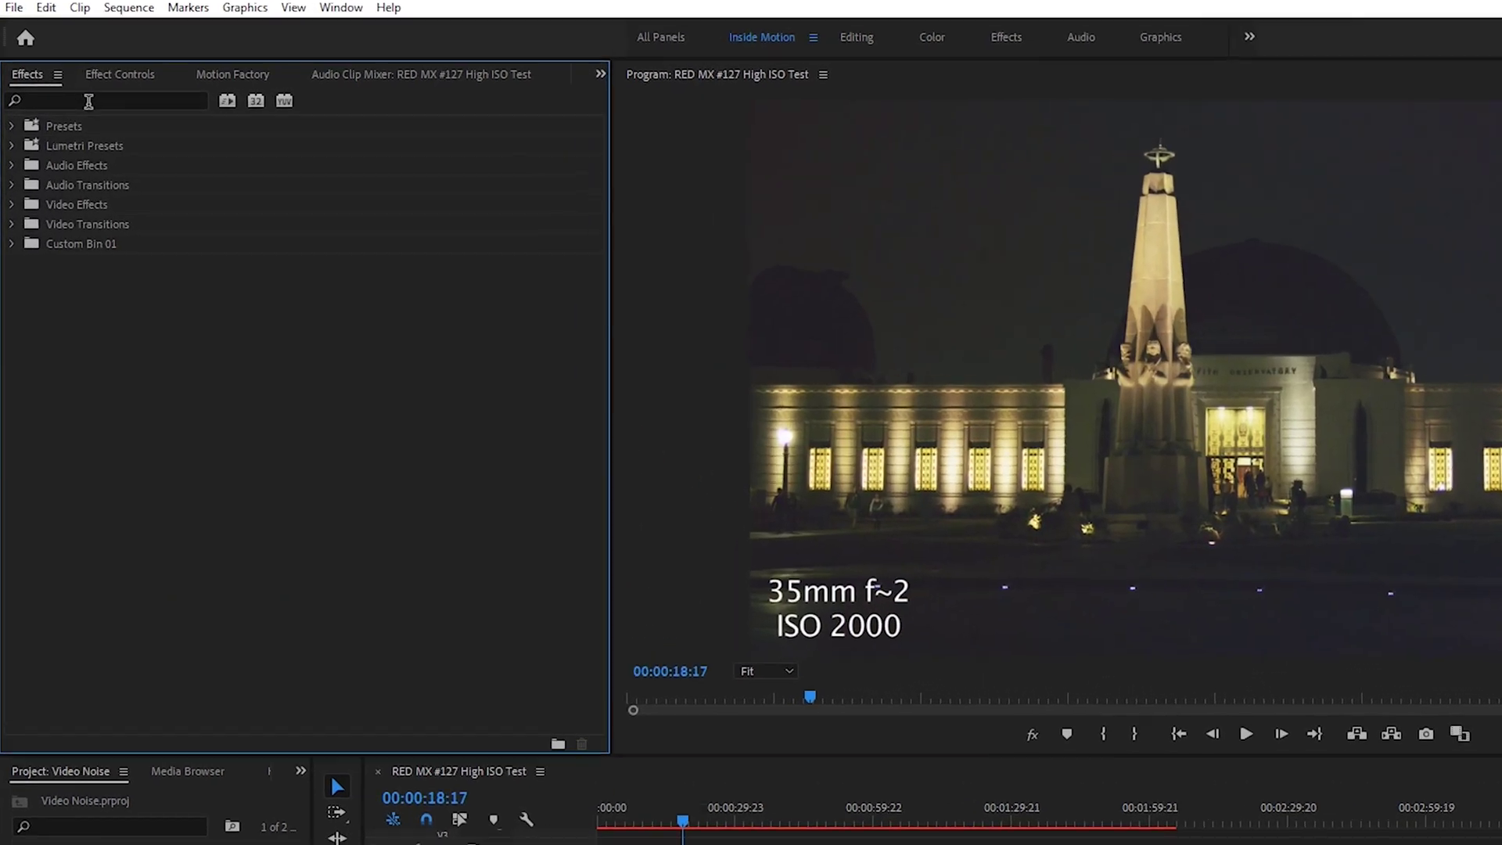
Step: Search 'denoiser' in Effects and drop Denoiser III onto the observatory clip
click(89, 102)
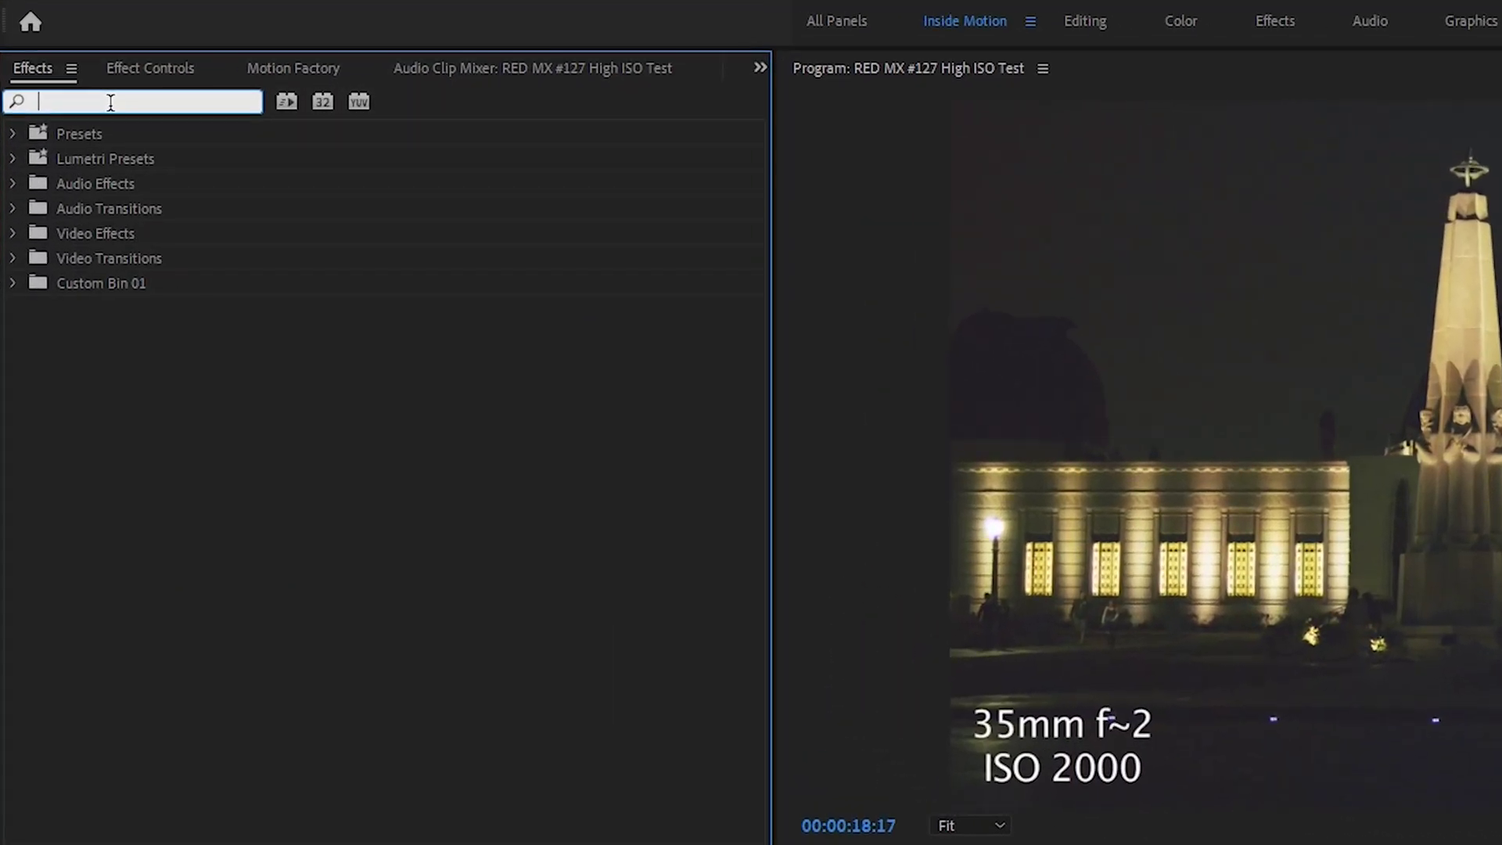
text(denoiser)
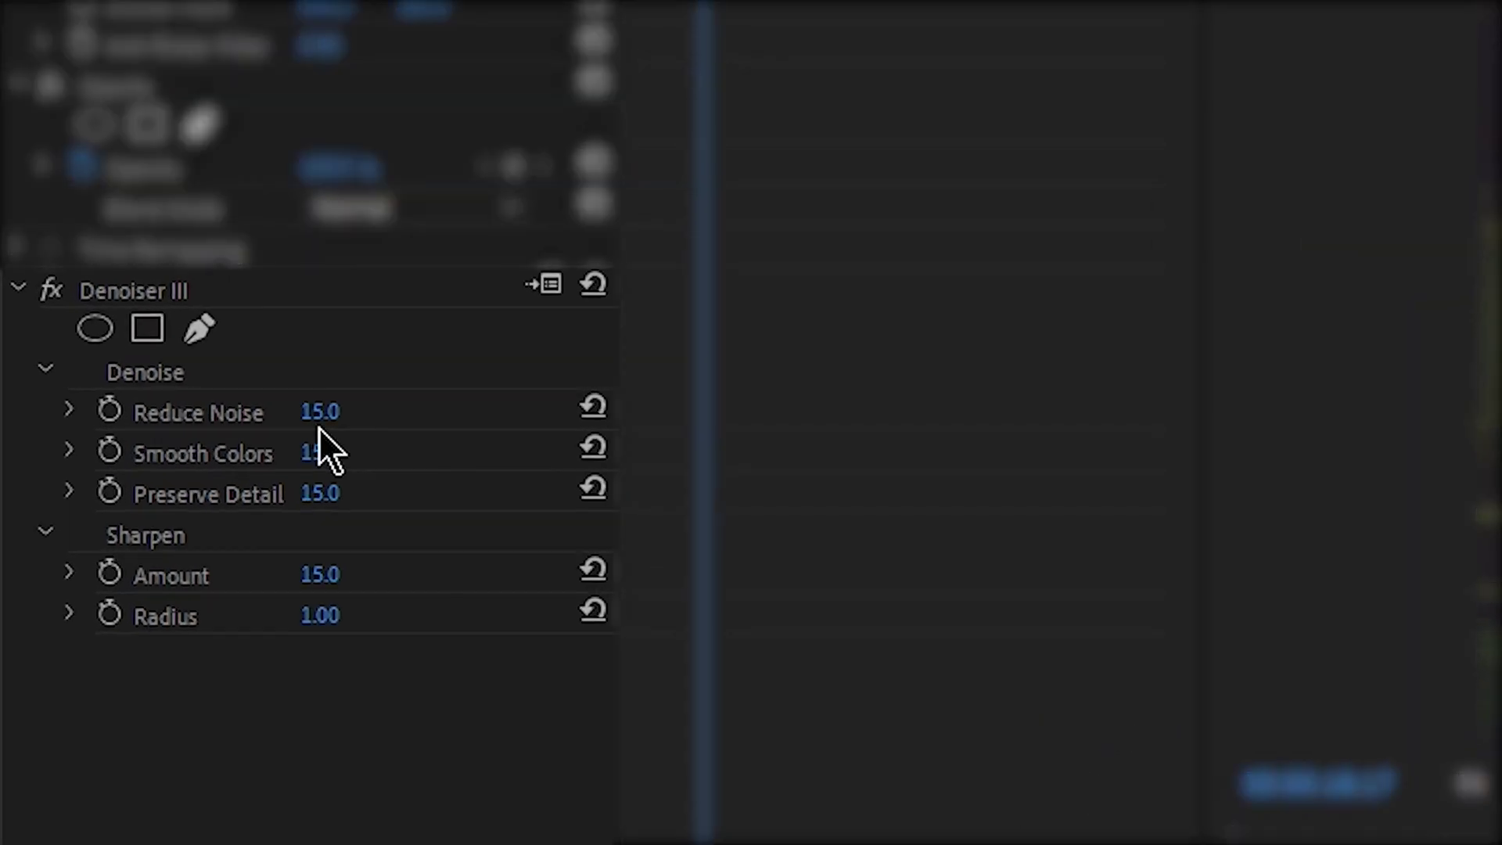
drag(320, 417, 496, 423)
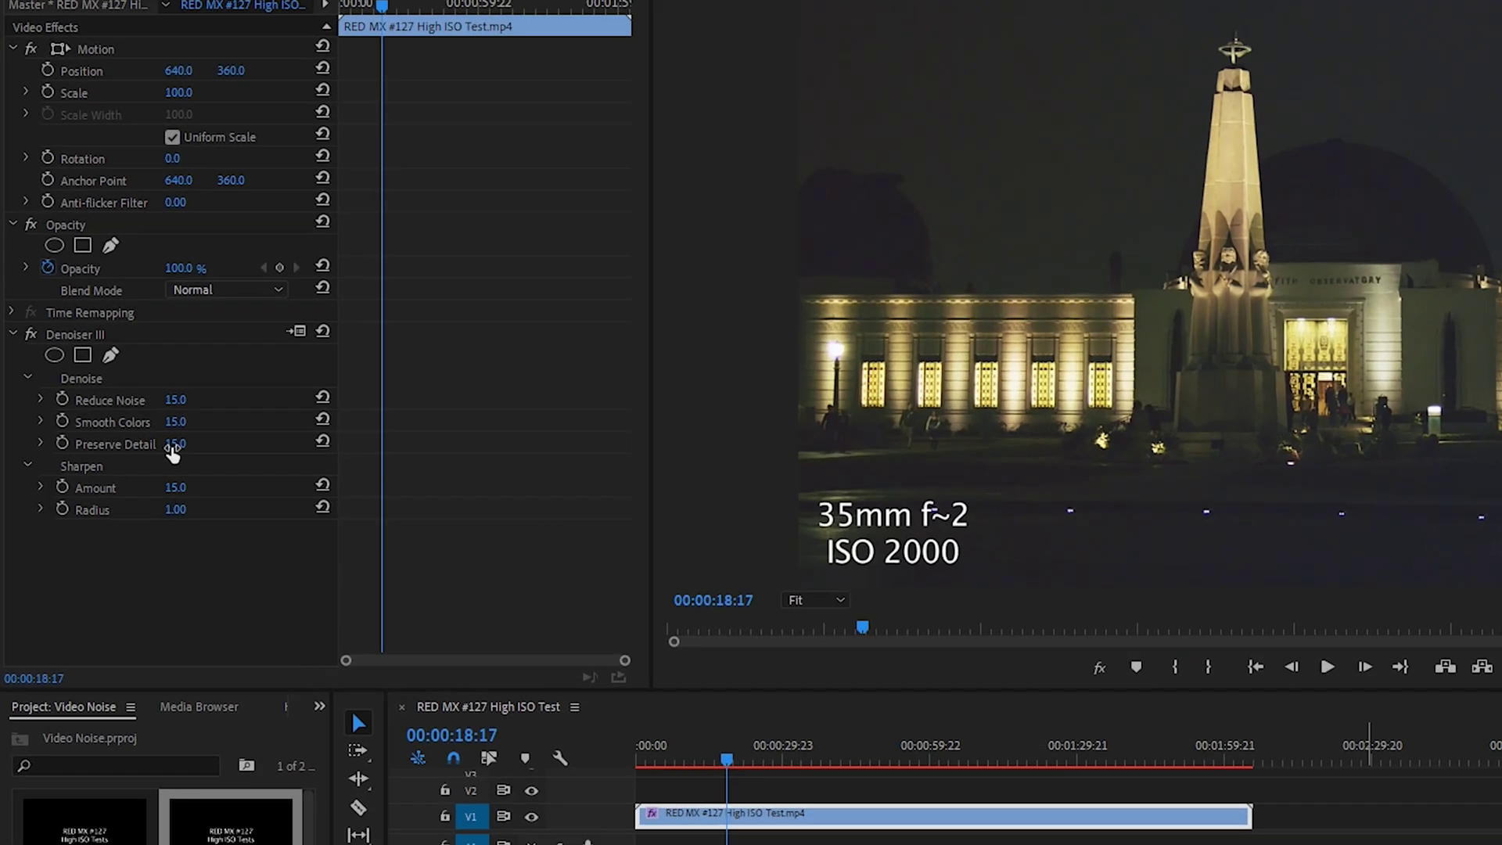
Step: Scrub Denoiser III's Preserve Detail under Denoise up to 78.0
drag(284, 459, 399, 474)
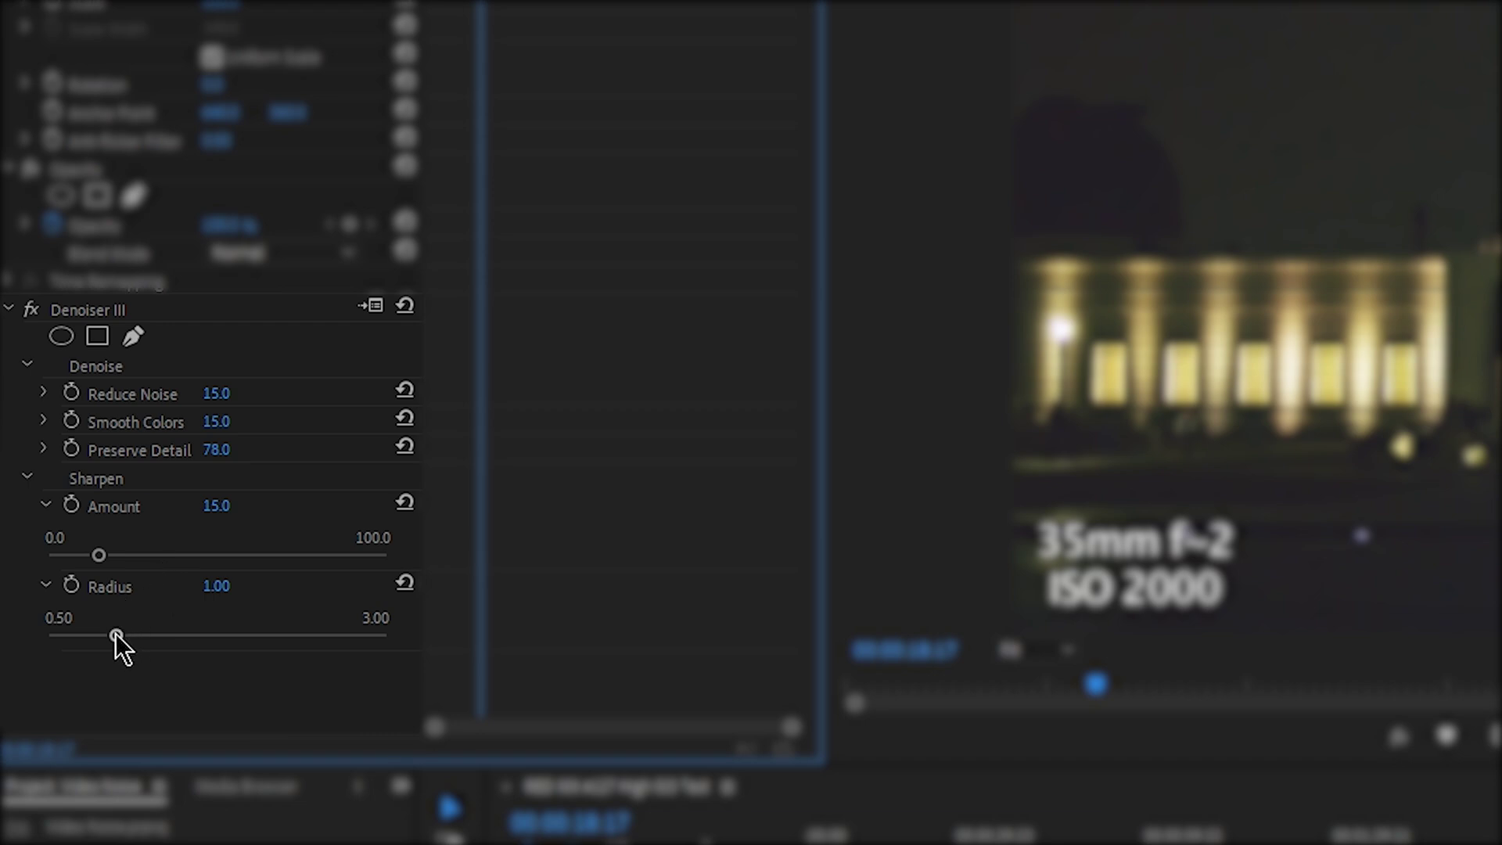
Step: Drag the Sharpen Radius slider left from 1 down to 0.76
drag(116, 633, 80, 637)
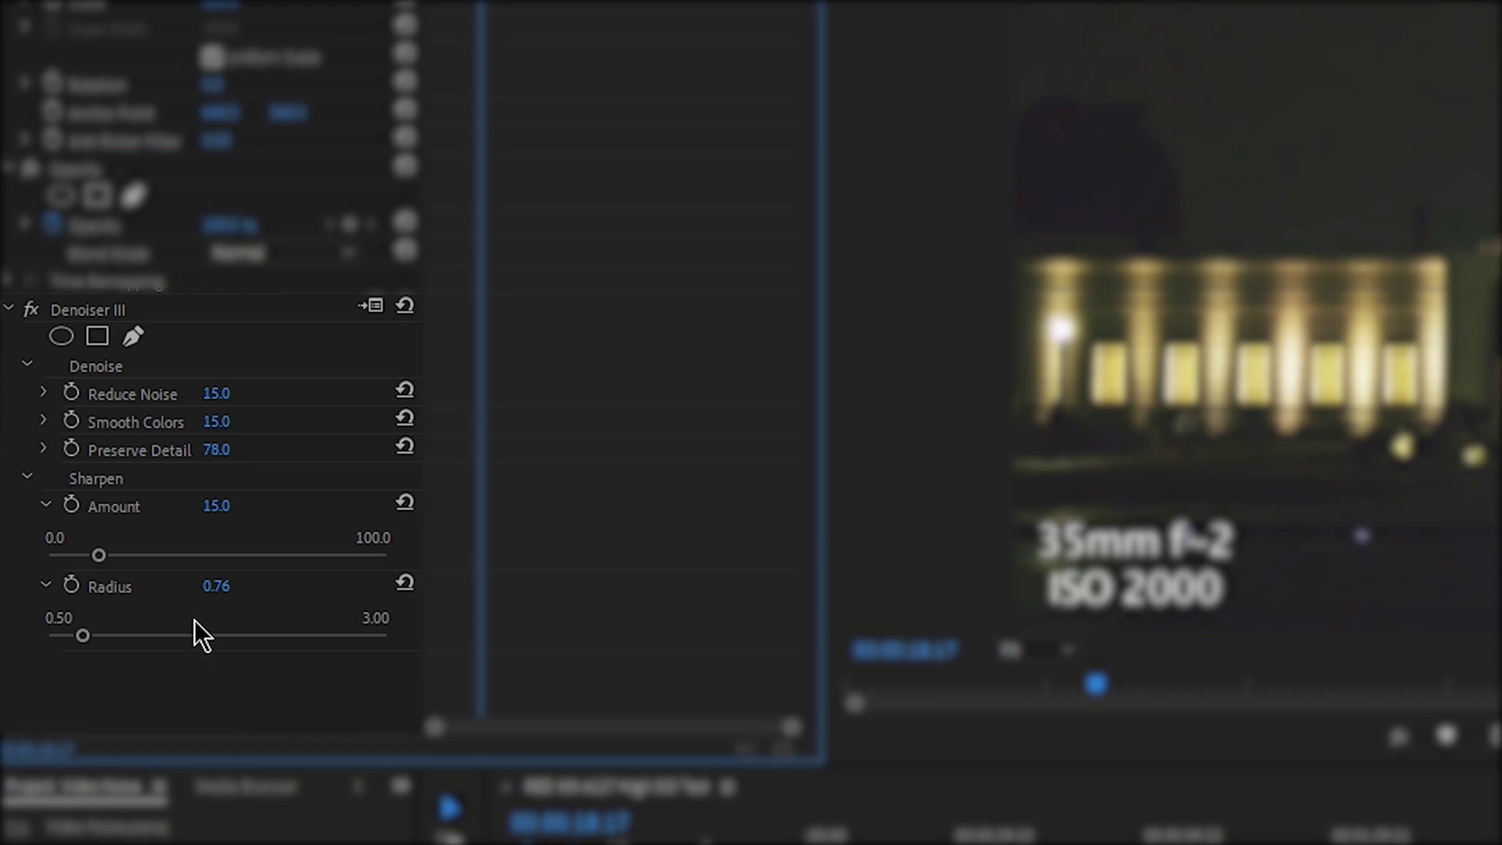